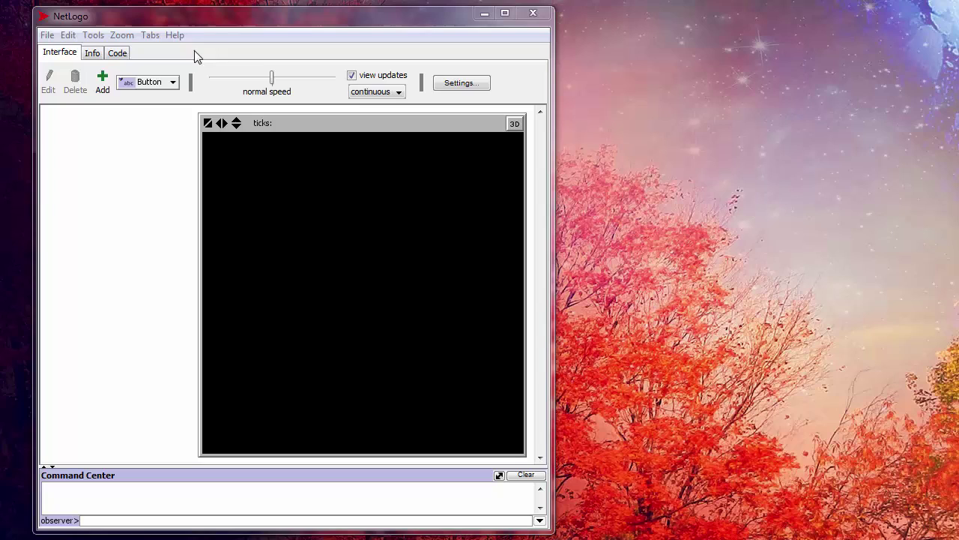
# - Browse the menu bar, enlarging the interface zoom and then resetting it to normal size
pyautogui.click(72, 18)
pyautogui.click(47, 35)
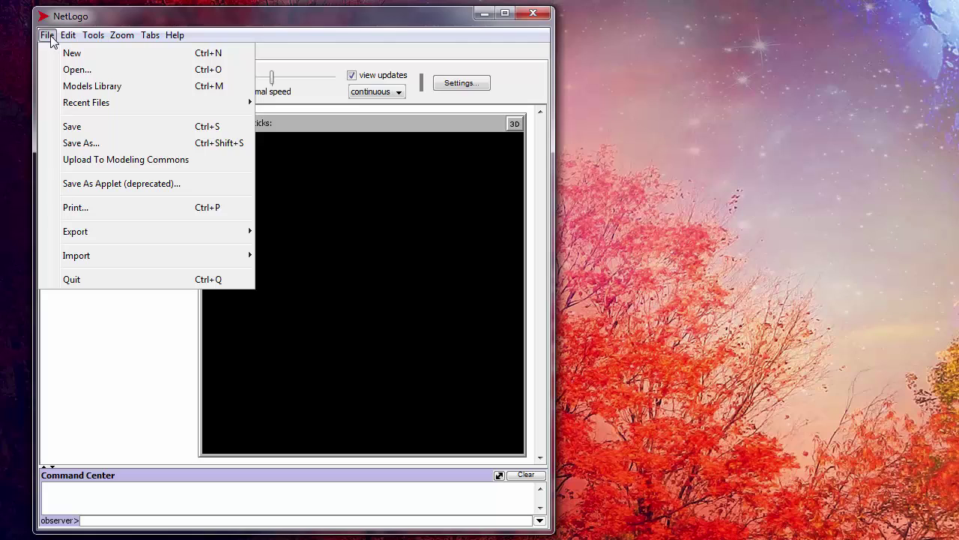
pyautogui.moveTo(74, 41)
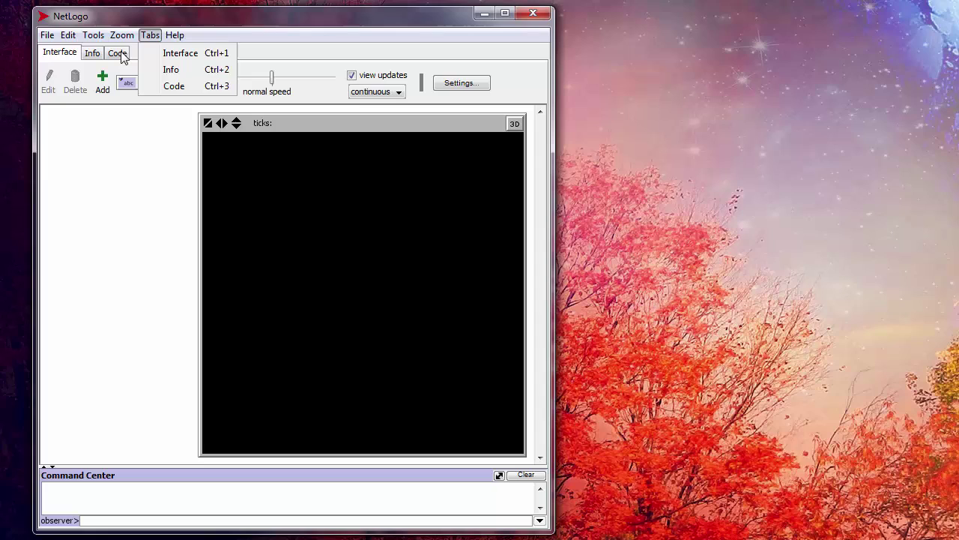
pyautogui.click(141, 55)
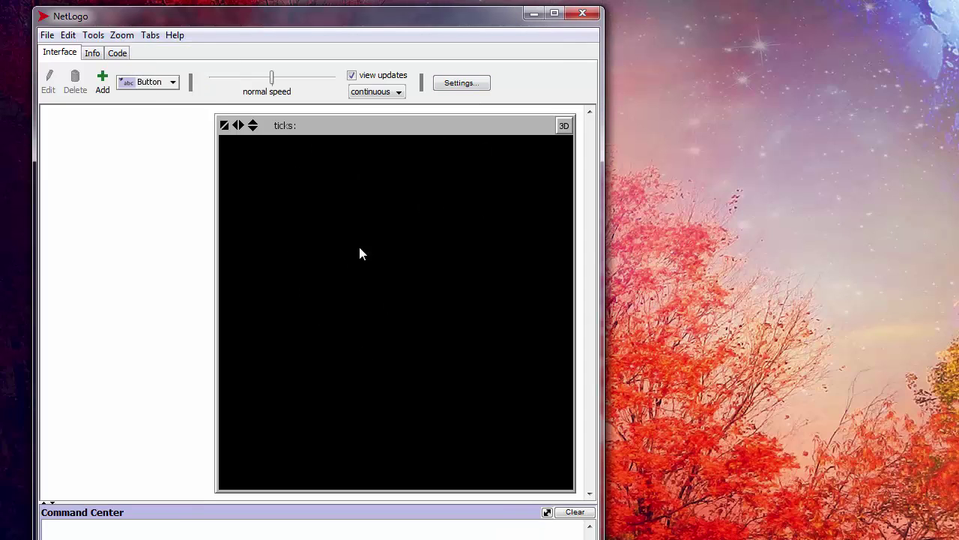
pyautogui.click(122, 35)
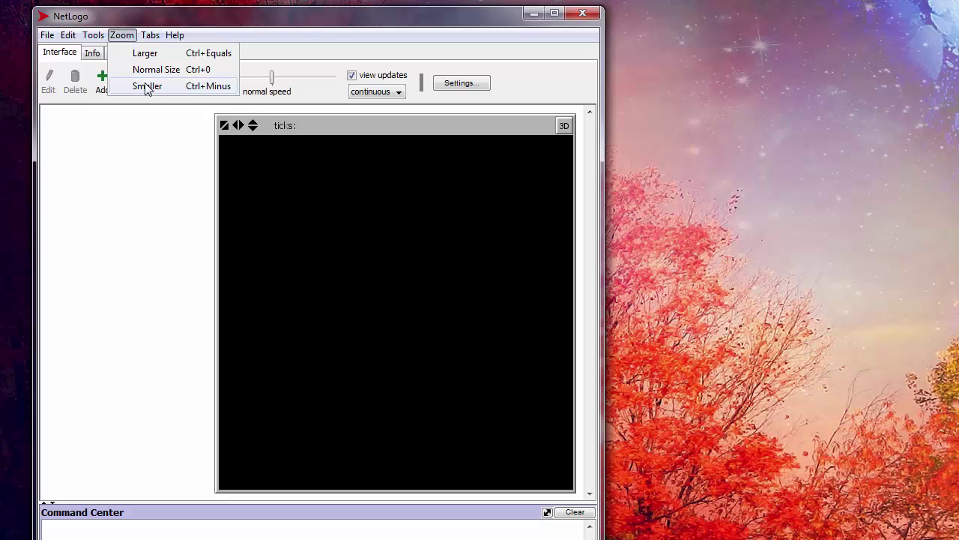
pyautogui.click(150, 70)
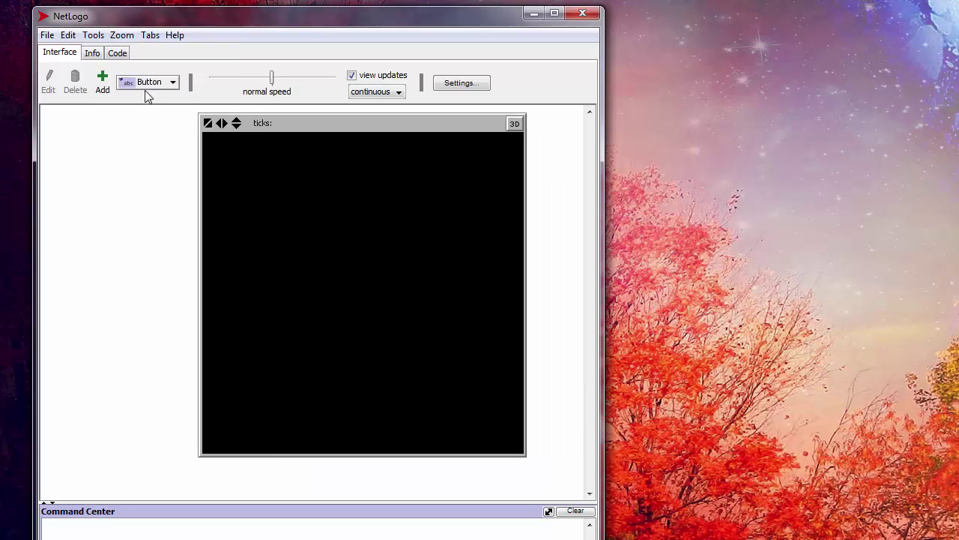
pyautogui.click(154, 37)
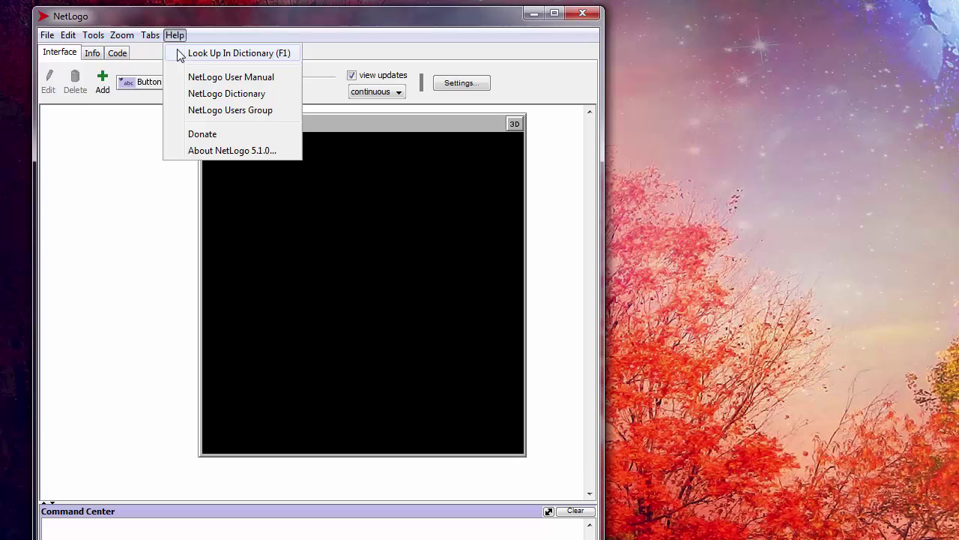
pyautogui.moveTo(186, 36)
pyautogui.click(213, 35)
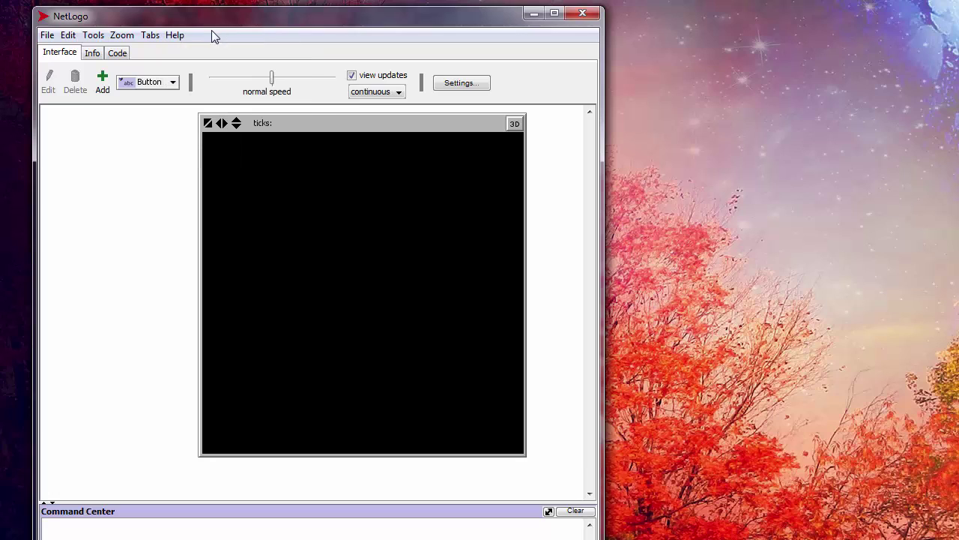
# - Open the Models Library without saving changes, reposition its window, then close it
pyautogui.click(47, 35)
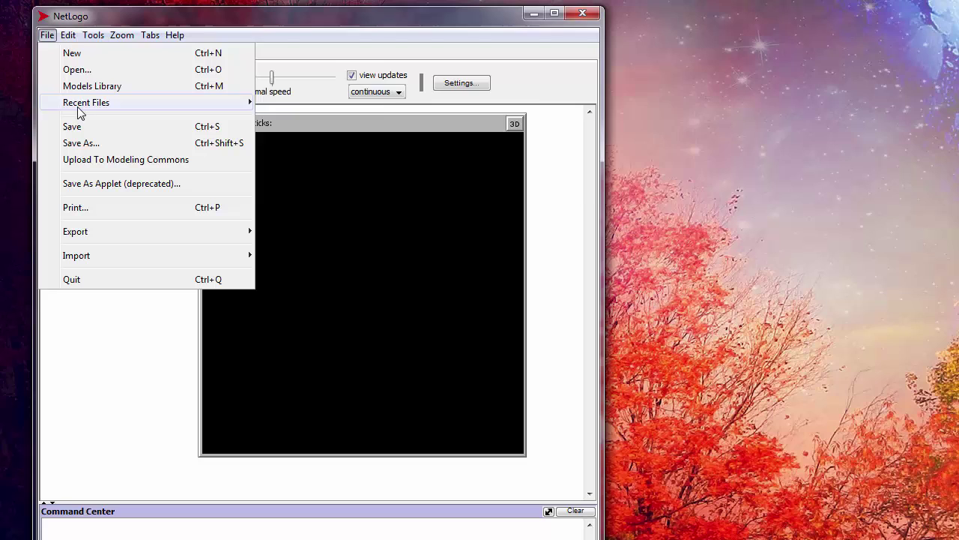
pyautogui.click(96, 87)
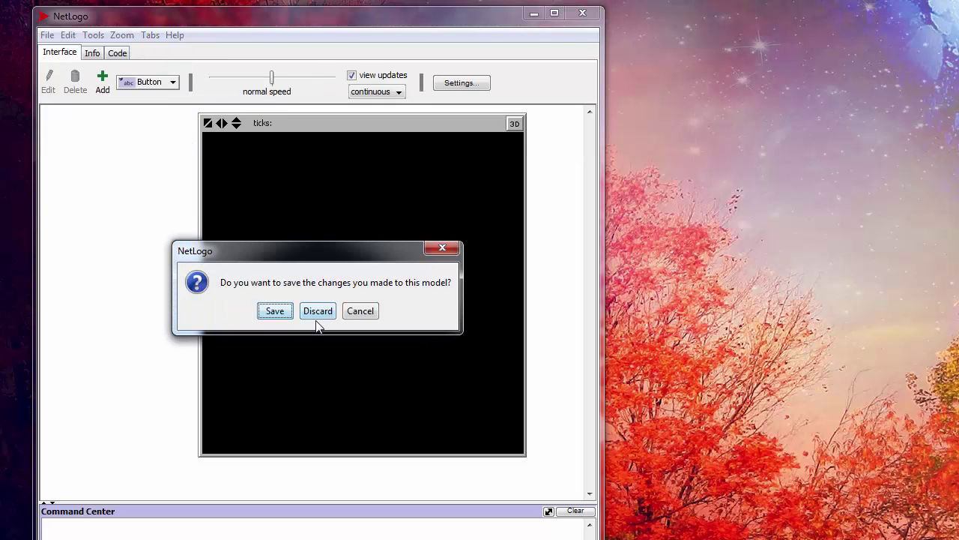
pyautogui.click(318, 311)
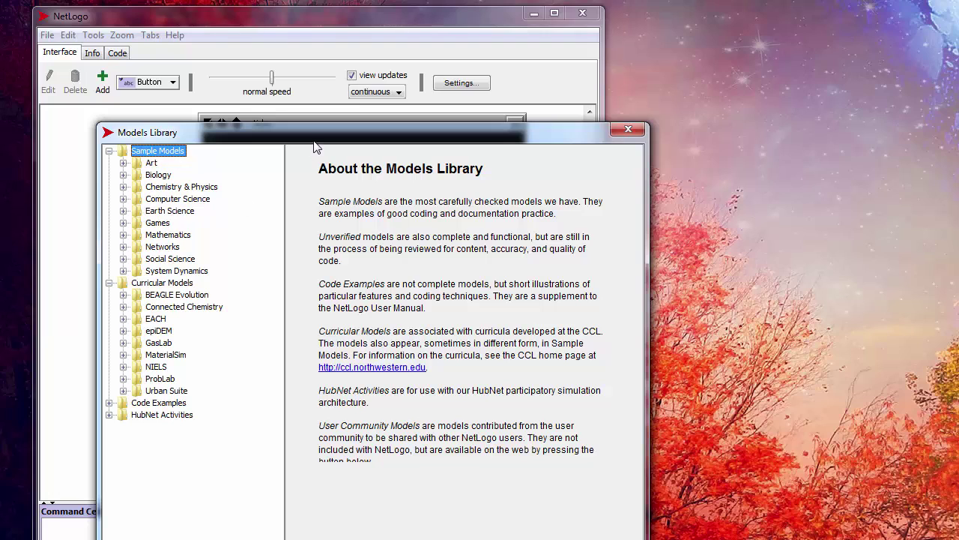
pyautogui.moveTo(315, 138); pyautogui.dragTo(413, 47)
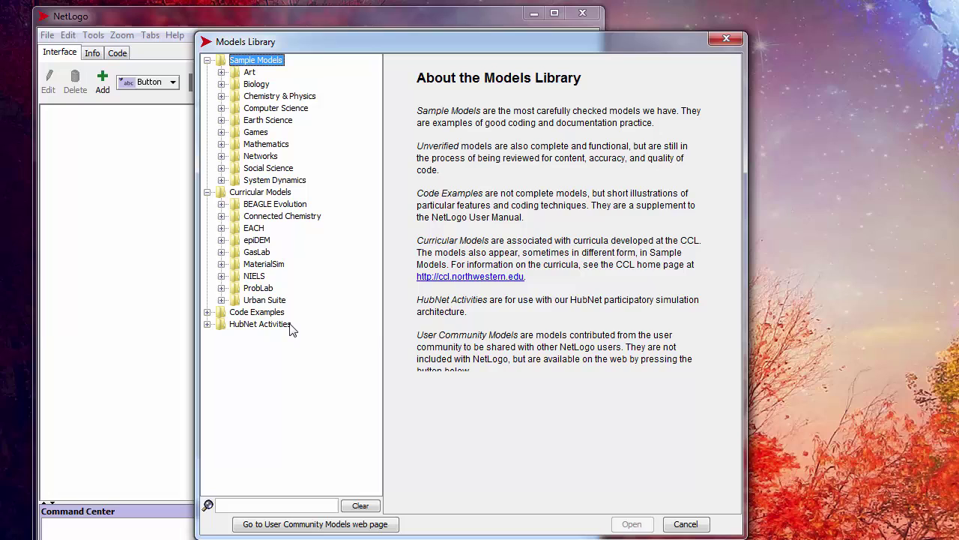
pyautogui.click(725, 40)
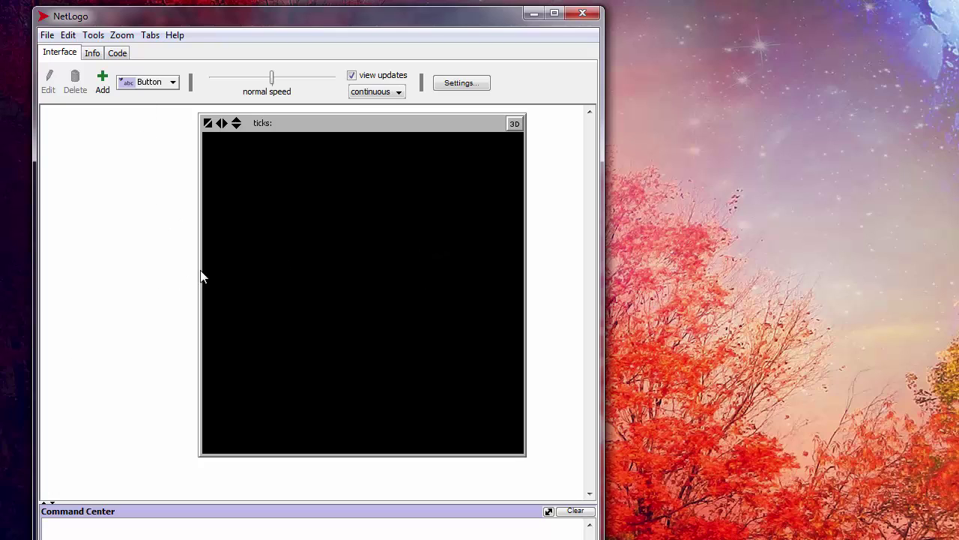
# - Look through the model's Info and Code pages, then return to the Interface
pyautogui.click(92, 54)
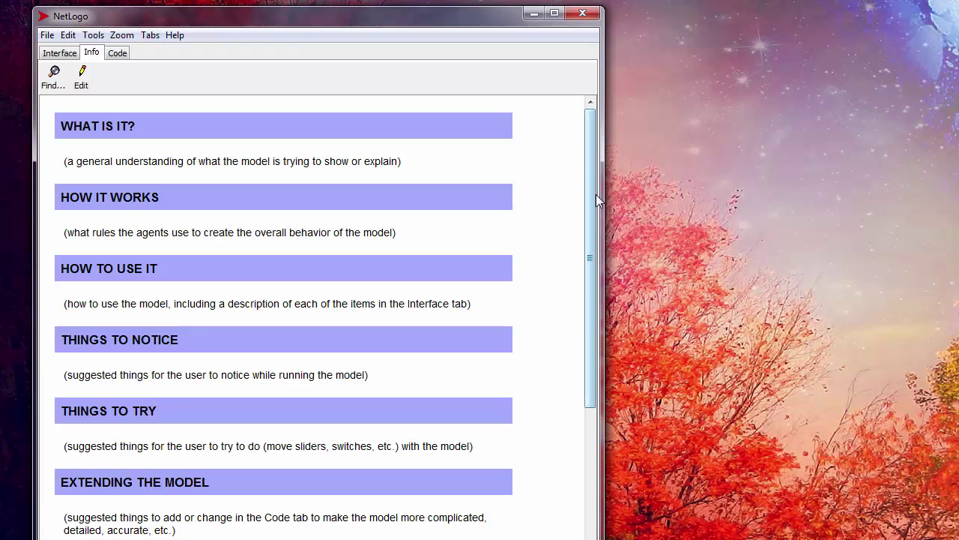
pyautogui.moveTo(595, 237); pyautogui.dragTo(315, 155)
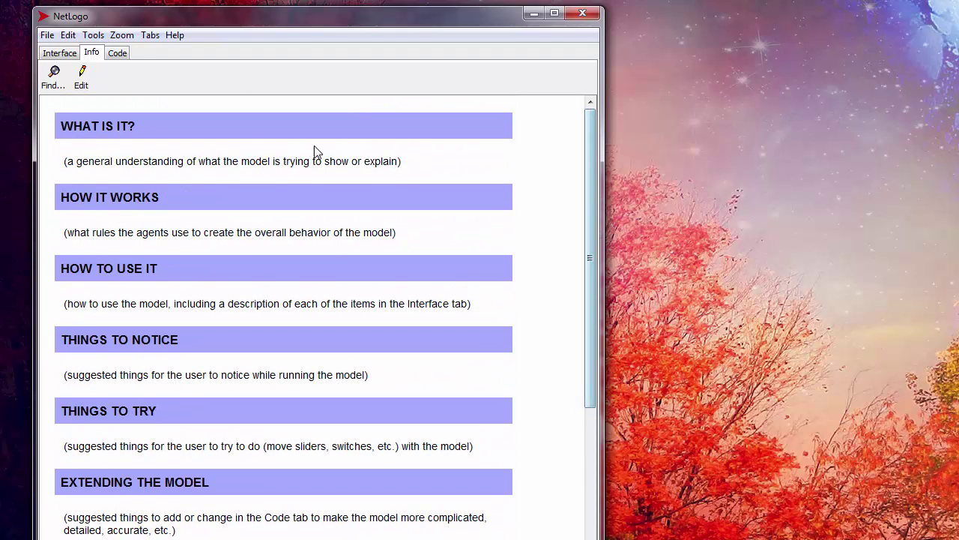
pyautogui.click(117, 54)
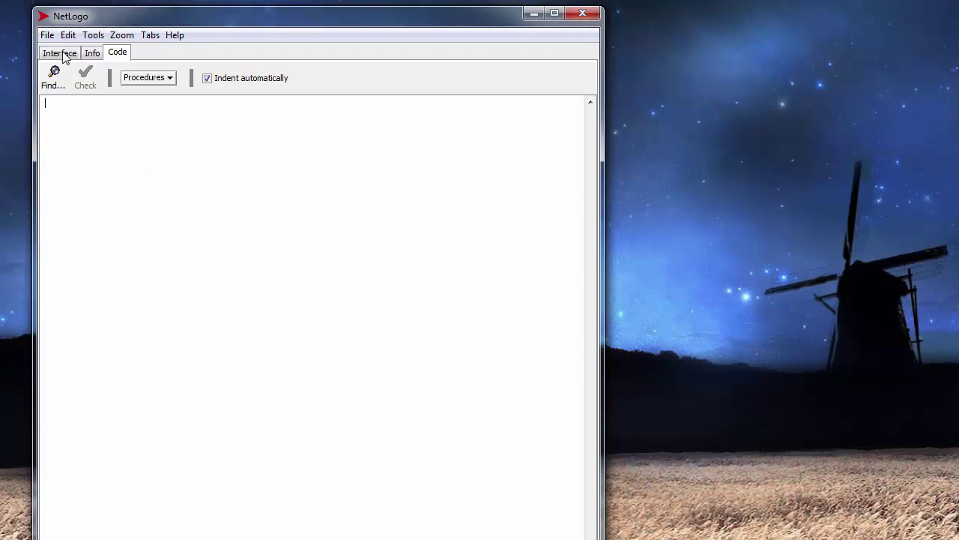
pyautogui.click(60, 53)
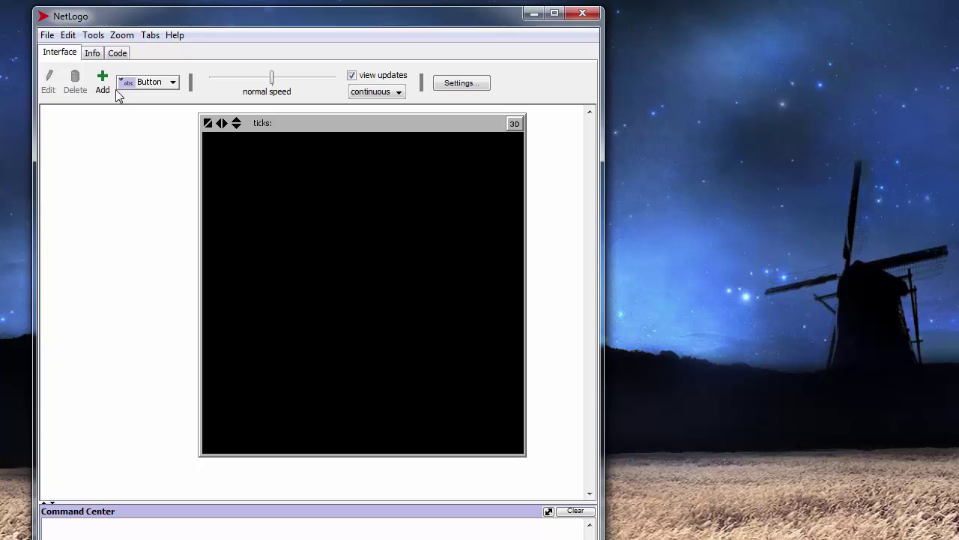
# - Place a trial button left of the world view, then cancel and discard it
pyautogui.click(173, 84)
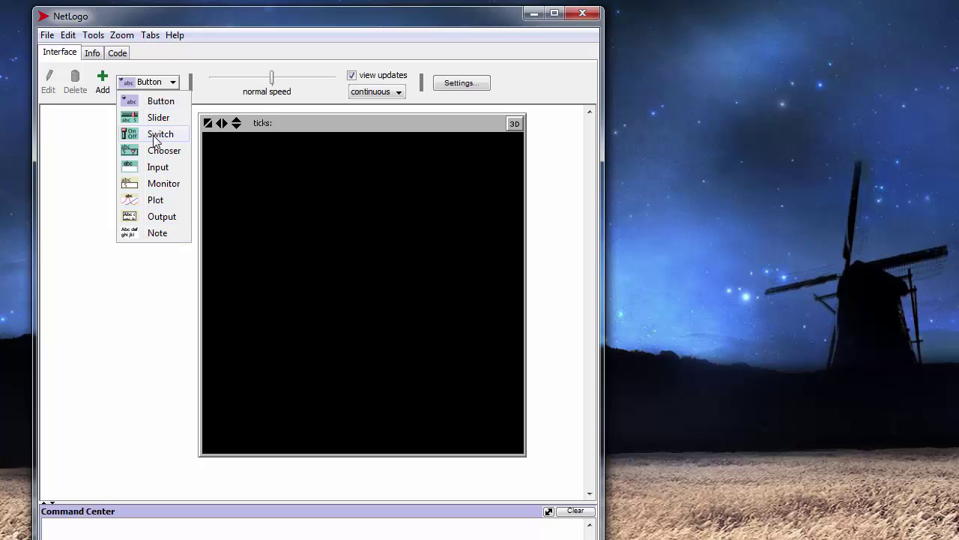
pyautogui.click(156, 102)
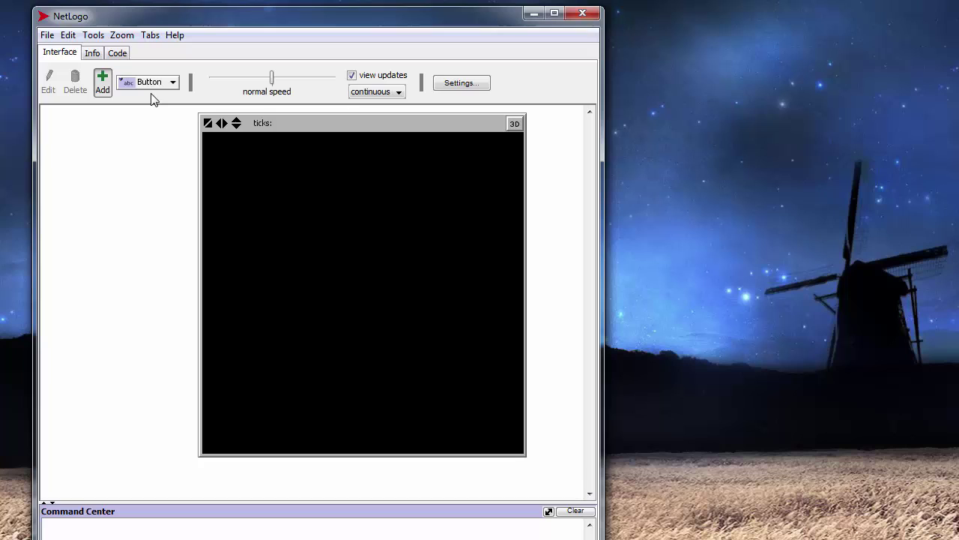
pyautogui.click(102, 88)
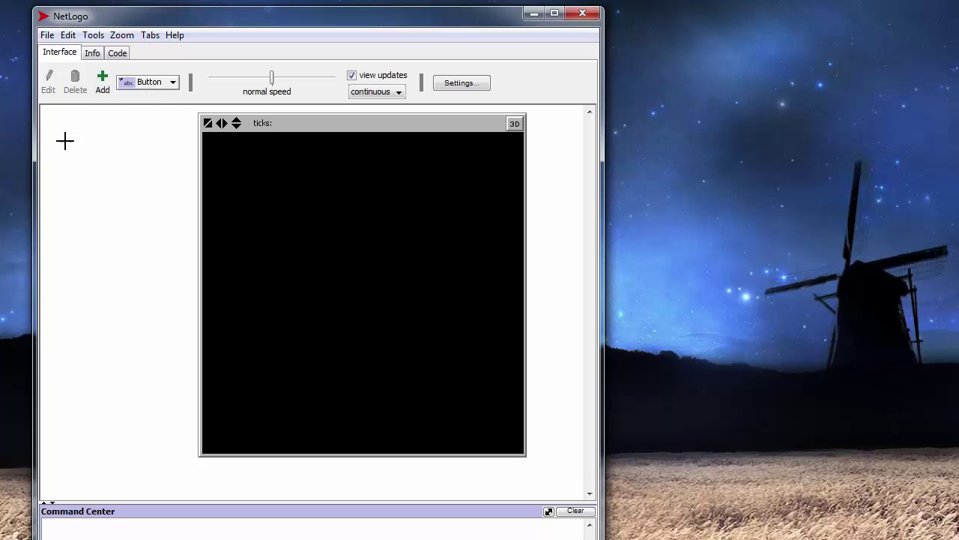
pyautogui.moveTo(64, 135); pyautogui.dragTo(174, 180)
pyautogui.click(103, 84)
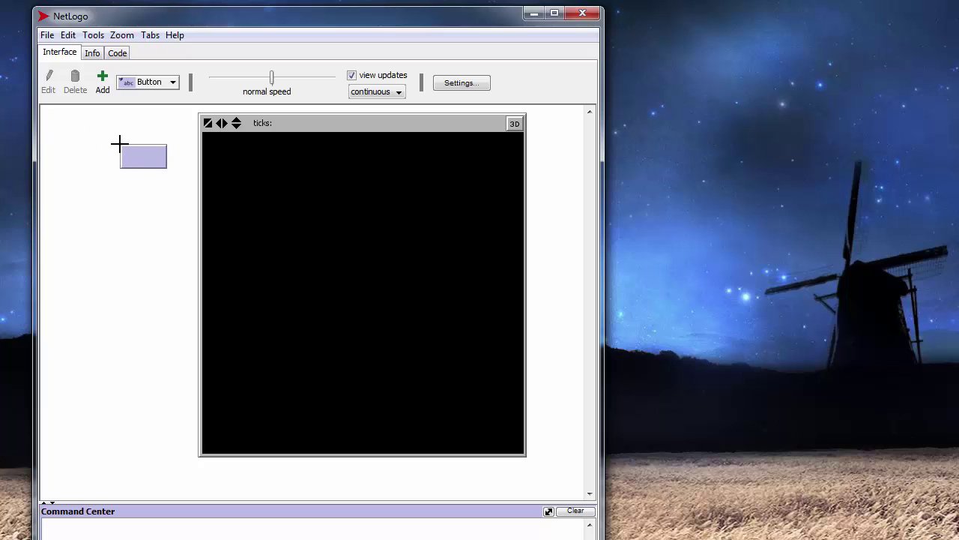
pyautogui.click(123, 142)
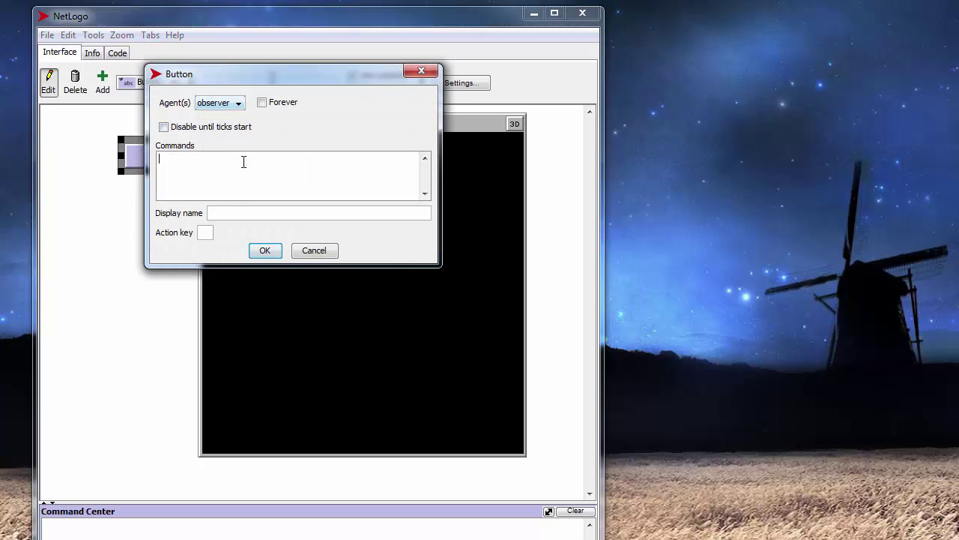
pyautogui.click(320, 249)
# - Drop and discard a trial slider, then set view updates to 'on ticks'
pyautogui.click(172, 84)
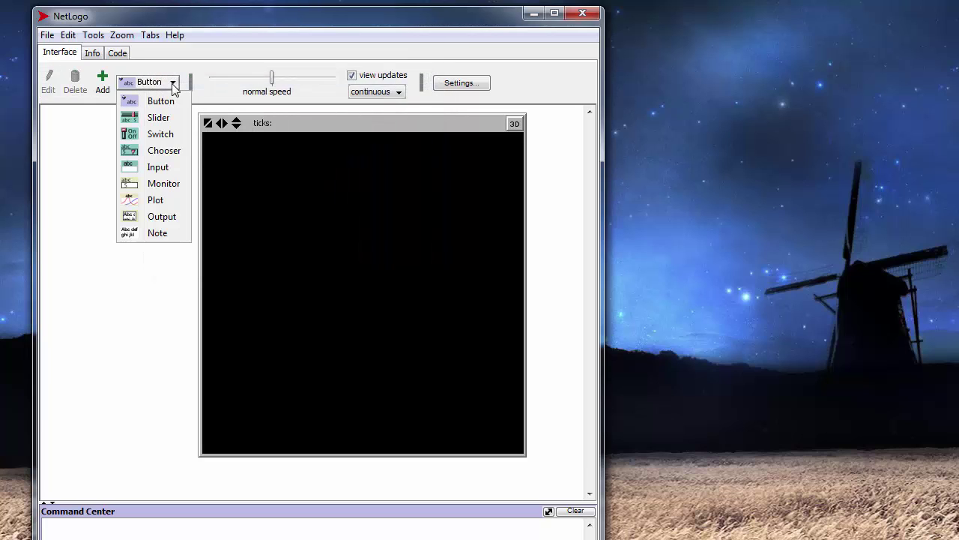
pyautogui.click(152, 123)
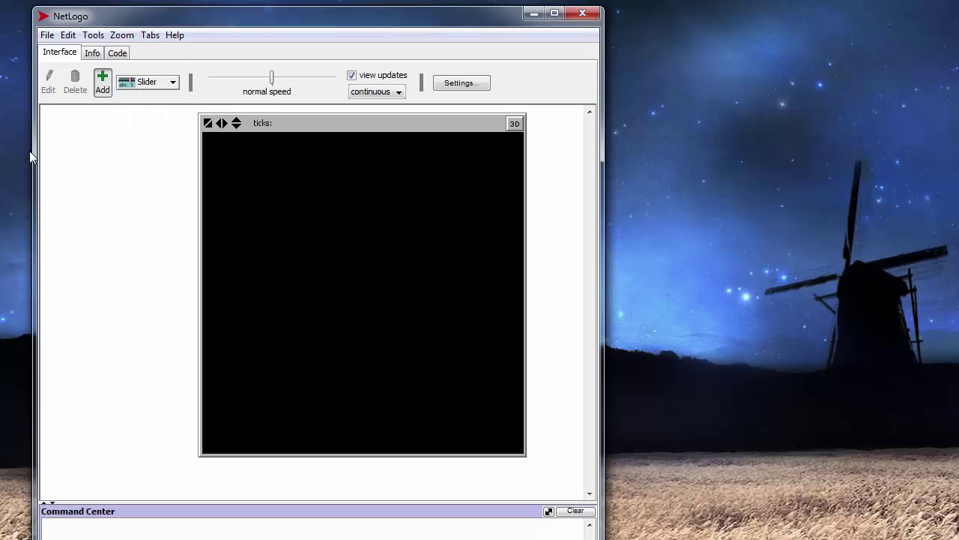
pyautogui.click(52, 146)
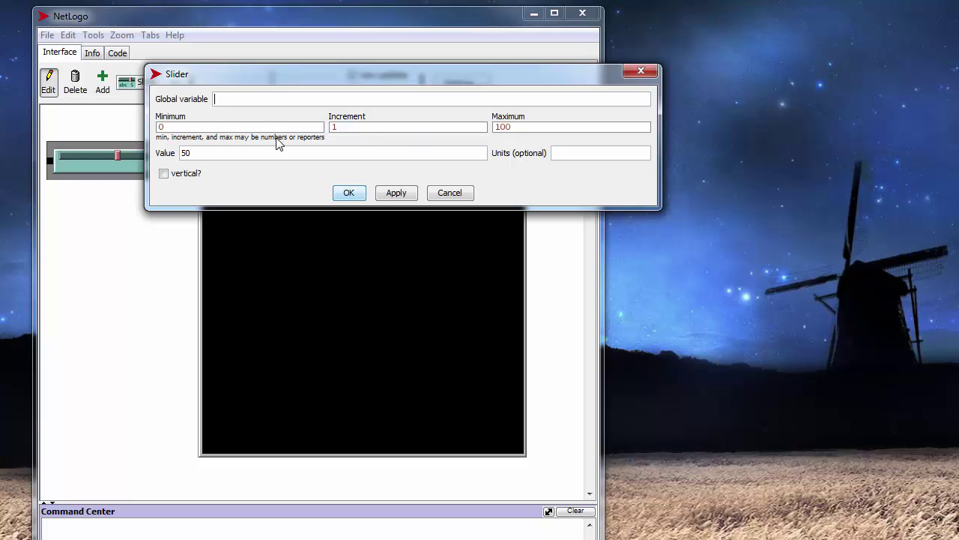
pyautogui.click(448, 194)
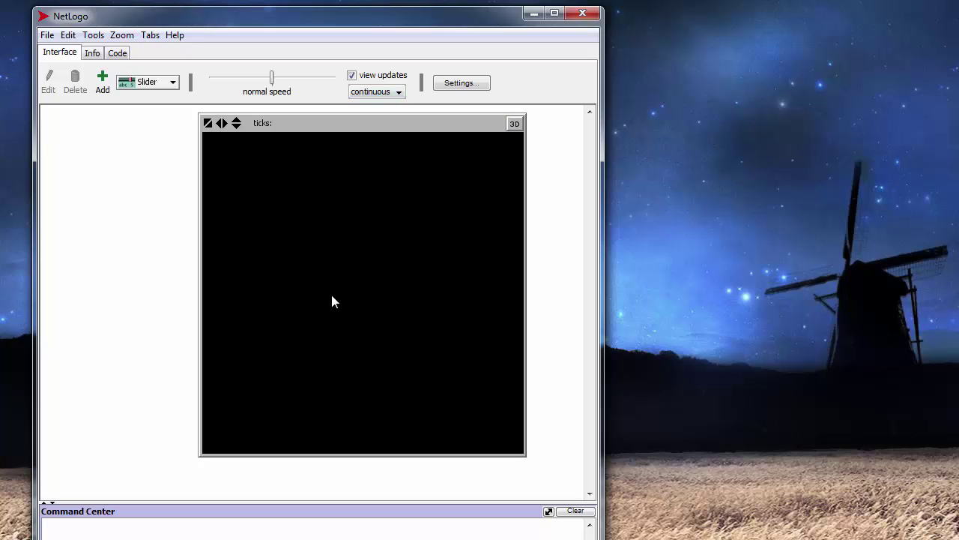
pyautogui.click(401, 99)
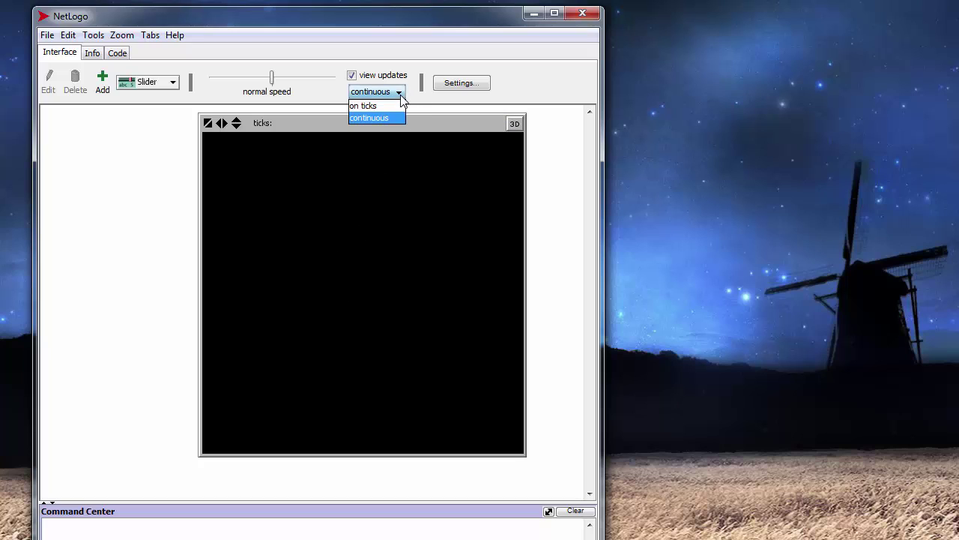
pyautogui.click(396, 103)
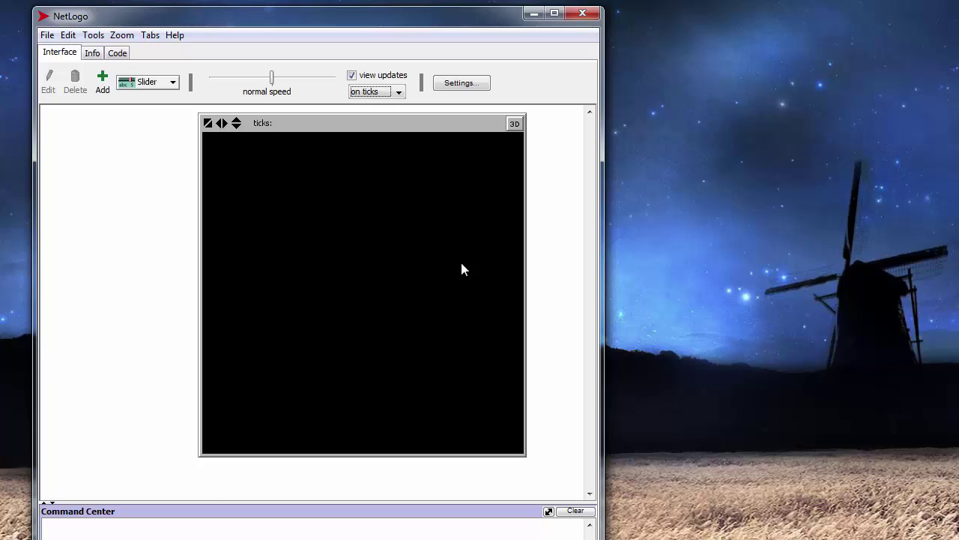
pyautogui.click(462, 83)
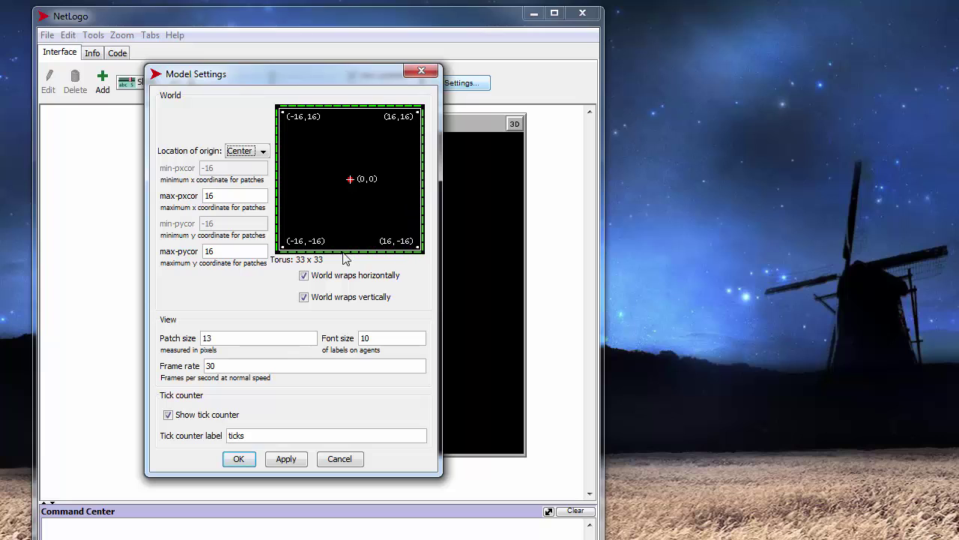
pyautogui.doubleClick(210, 196)
pyautogui.write('50')
pyautogui.doubleClick(208, 251)
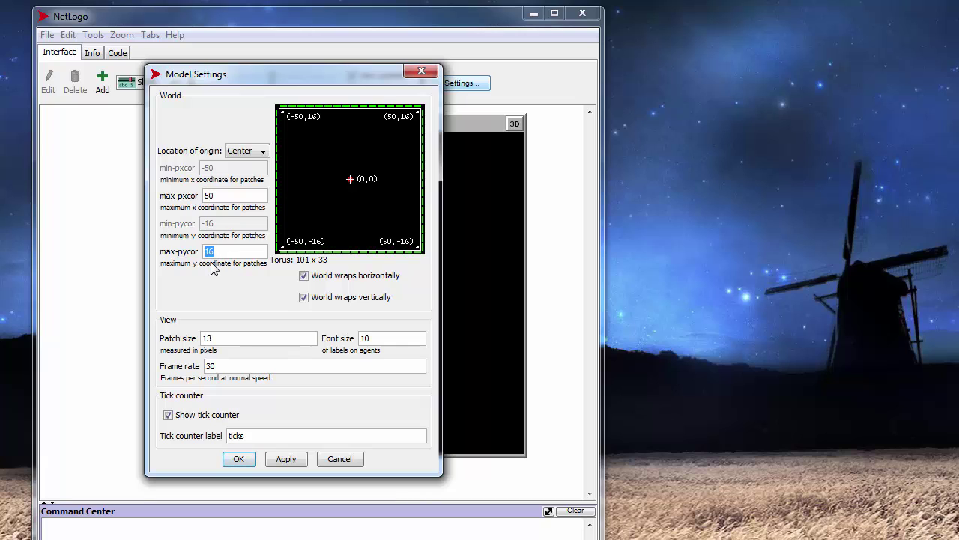
pyautogui.write('50')
pyautogui.click(302, 276)
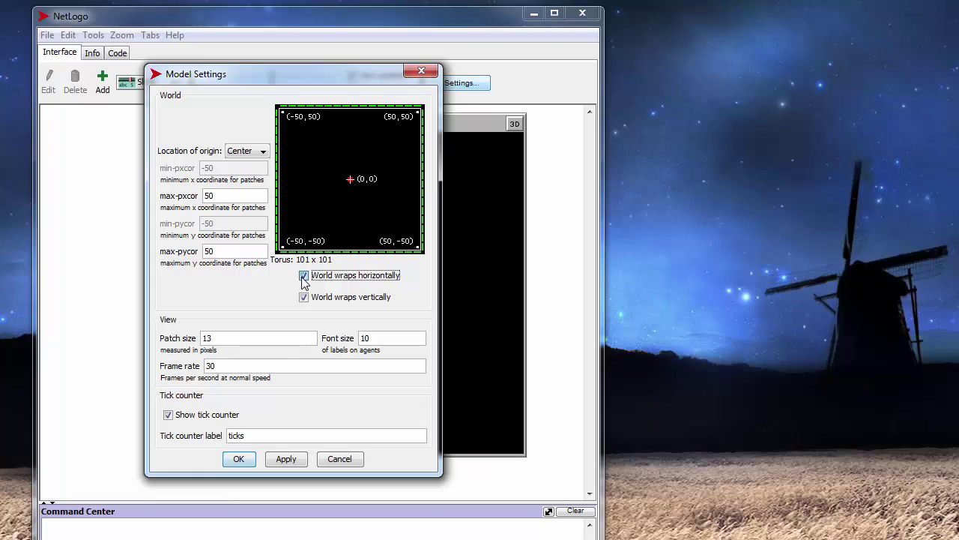
pyautogui.click(304, 297)
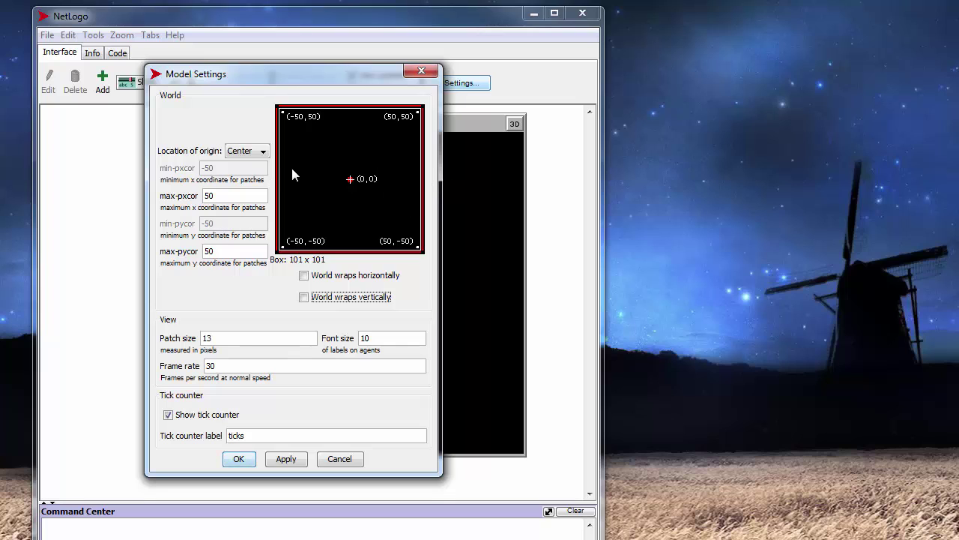
pyautogui.click(304, 275)
pyautogui.click(305, 297)
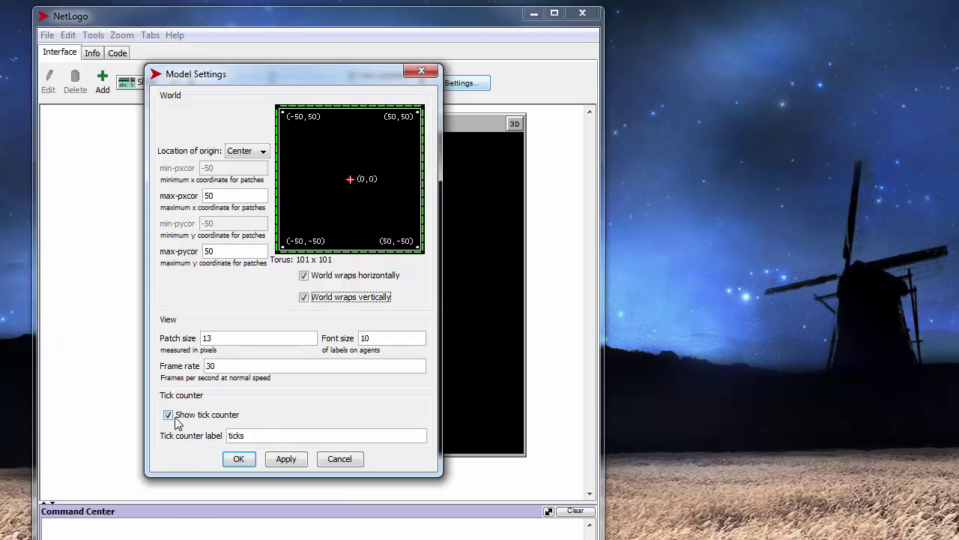
pyautogui.click(337, 461)
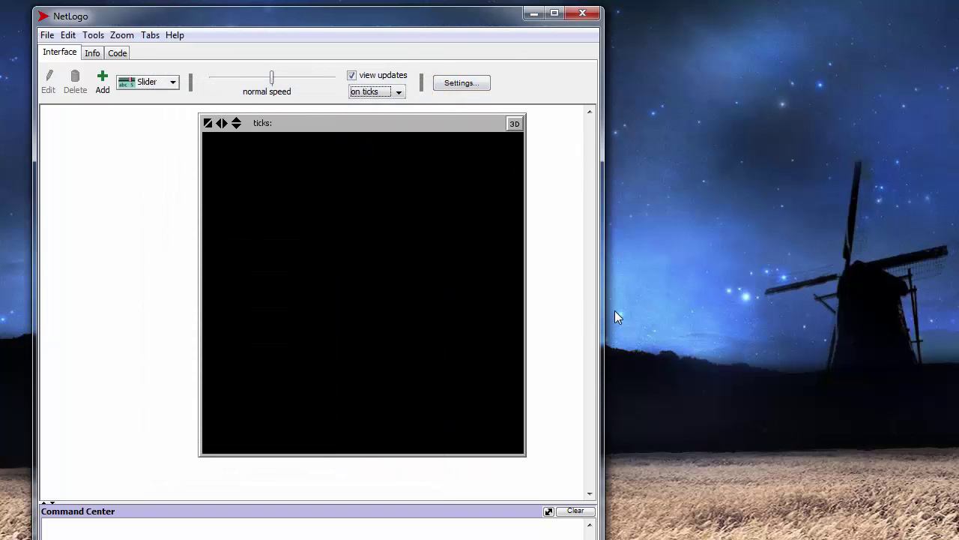
# - Widen the window and place plot 1 right of the world view with default settings
pyautogui.moveTo(605, 305); pyautogui.dragTo(943, 290)
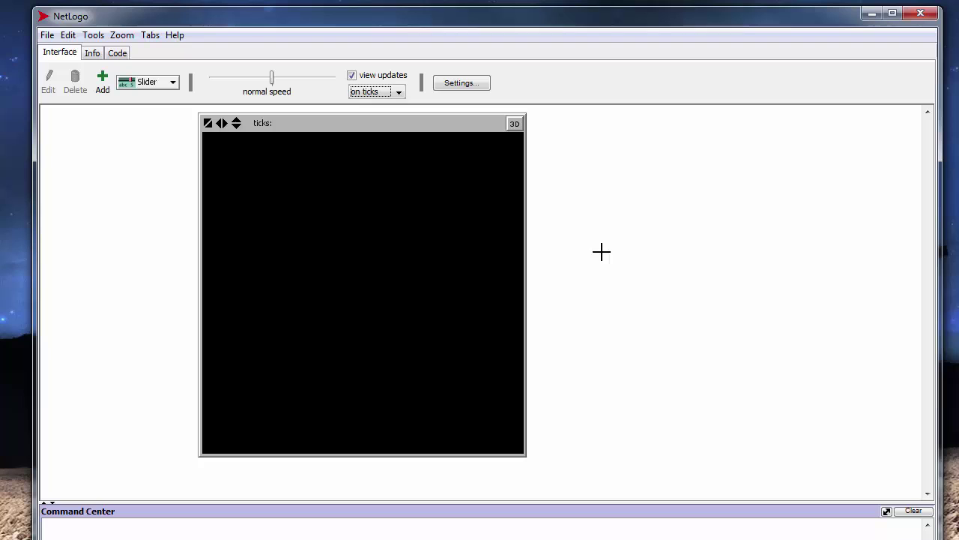
pyautogui.click(172, 82)
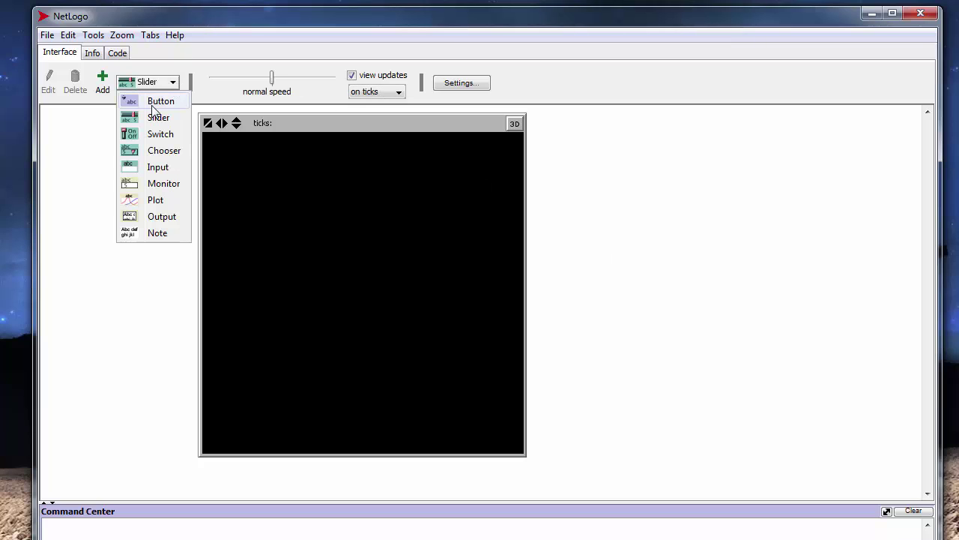
pyautogui.click(155, 200)
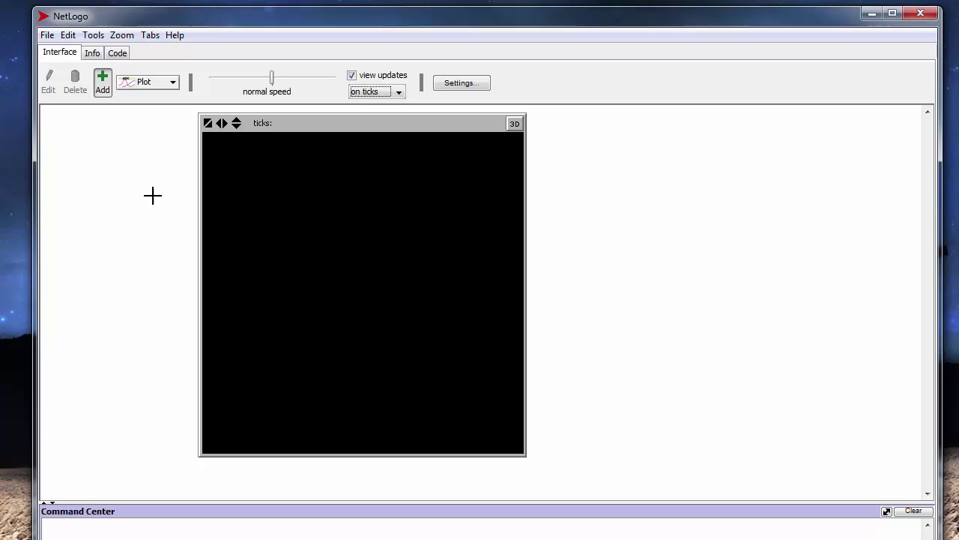
pyautogui.moveTo(569, 160); pyautogui.dragTo(556, 132)
pyautogui.click(556, 132)
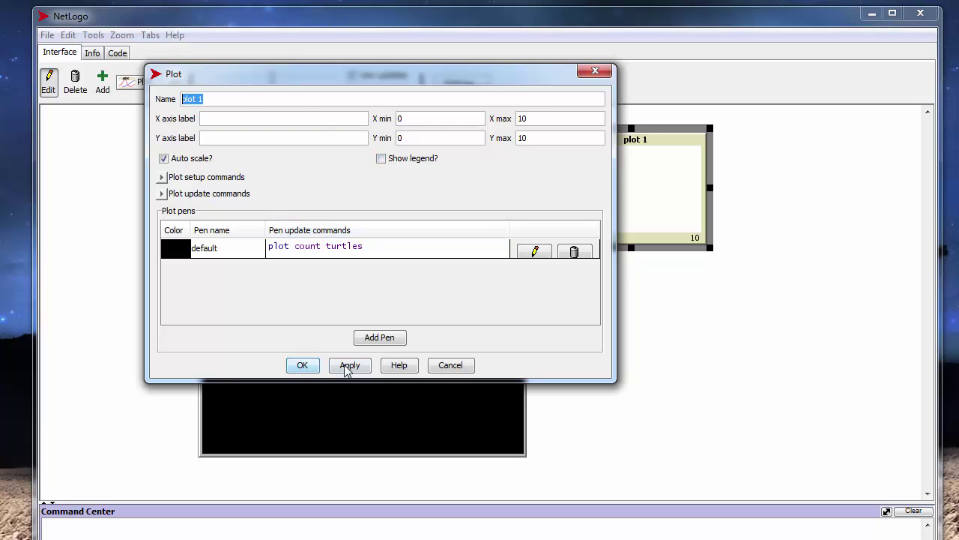
pyautogui.click(301, 365)
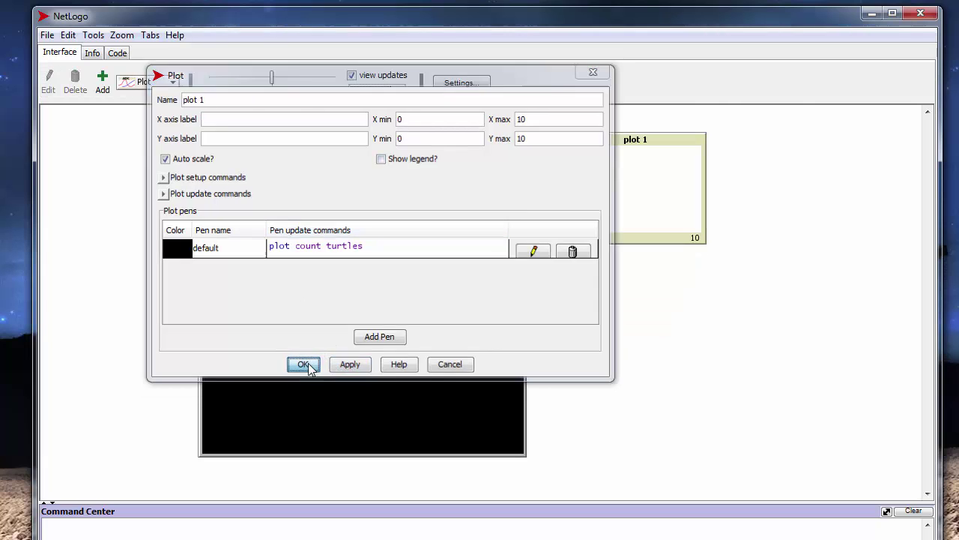
# - Reopen plot 1's settings, inspect its default pen unchanged, and confirm
pyautogui.rightClick(691, 224)
pyautogui.click(724, 233)
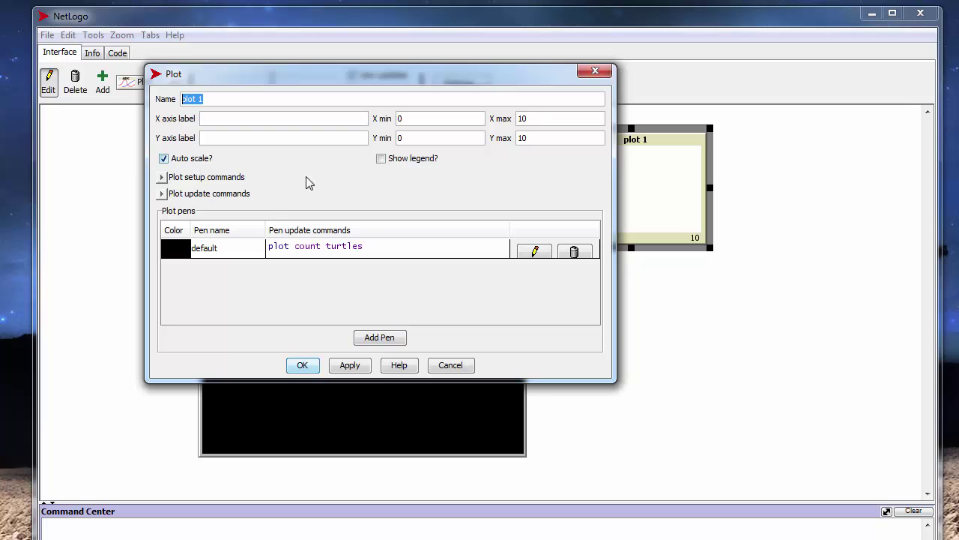
pyautogui.click(534, 254)
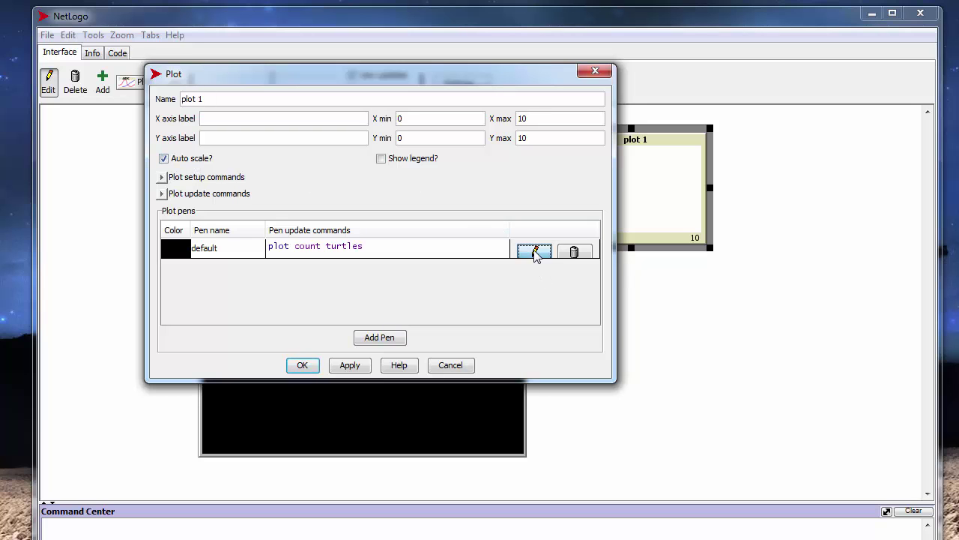
pyautogui.click(653, 176)
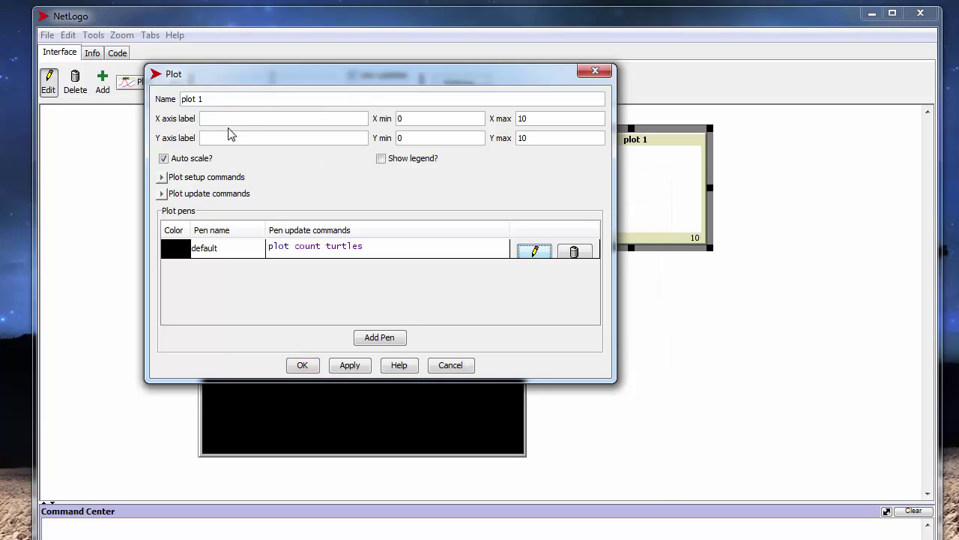
pyautogui.click(309, 370)
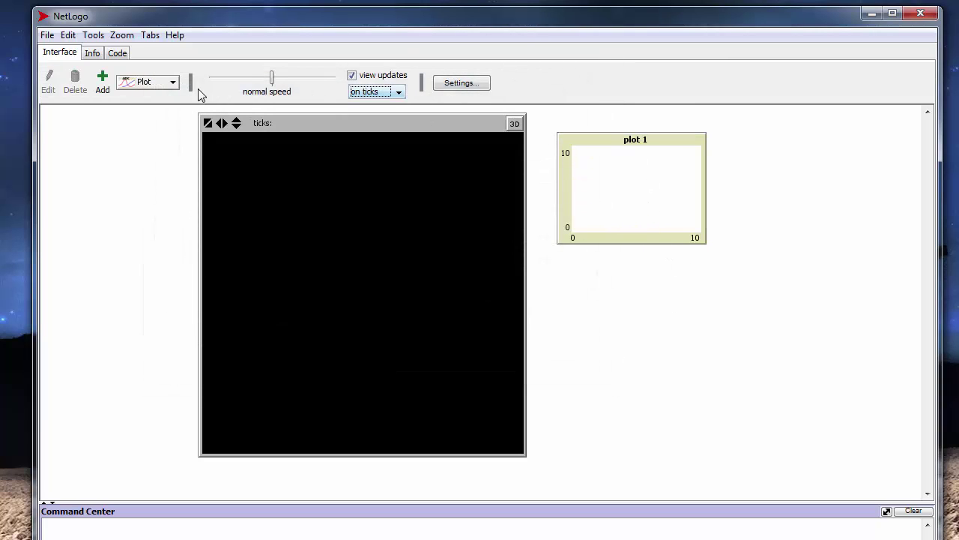
# - Place a Plot widget under plot 1 and accept it as plot 2 with default settings
pyautogui.click(139, 87)
pyautogui.click(141, 89)
pyautogui.click(132, 85)
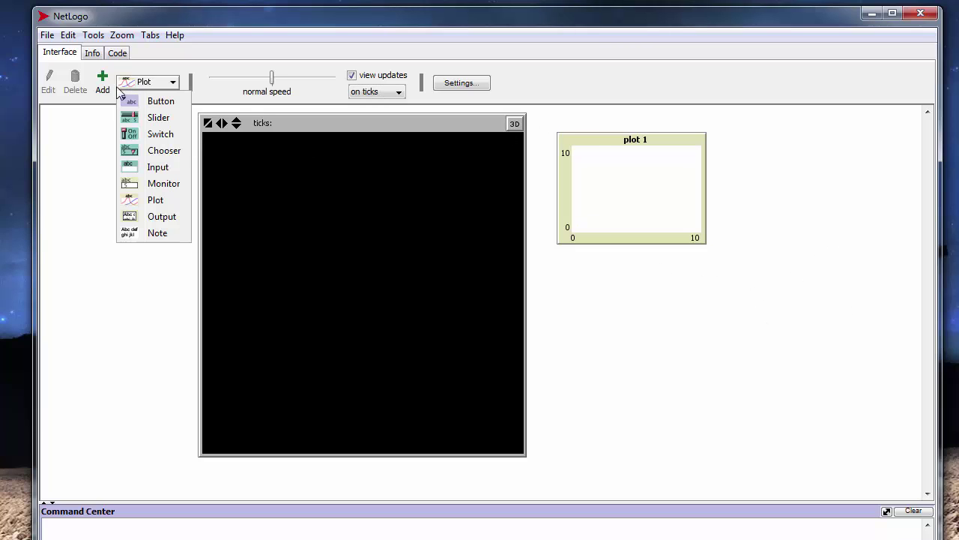
pyautogui.click(135, 199)
pyautogui.click(574, 291)
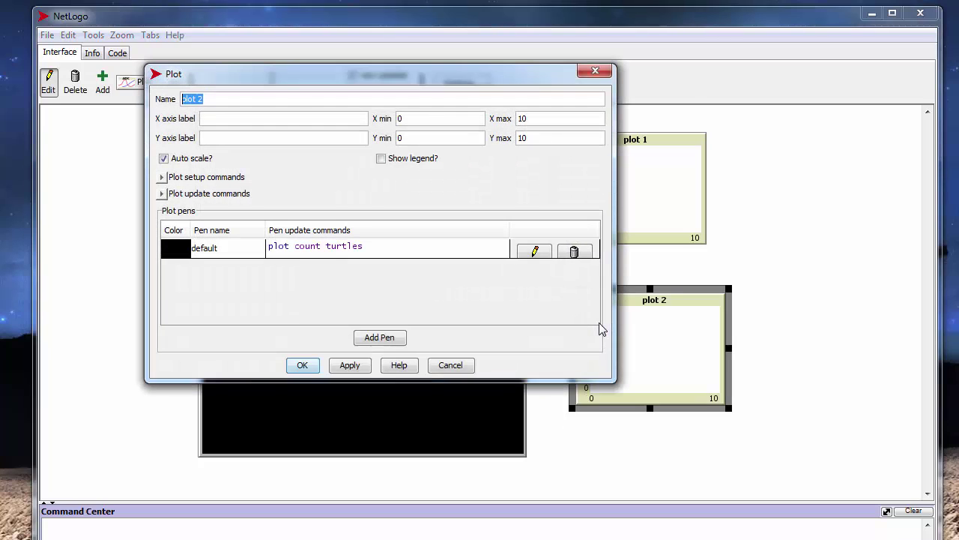
pyautogui.press('Return')
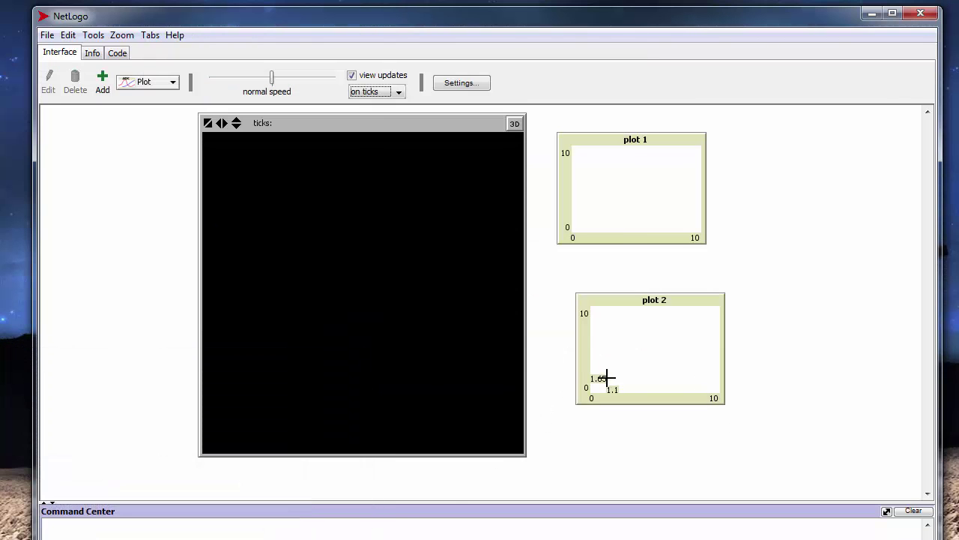